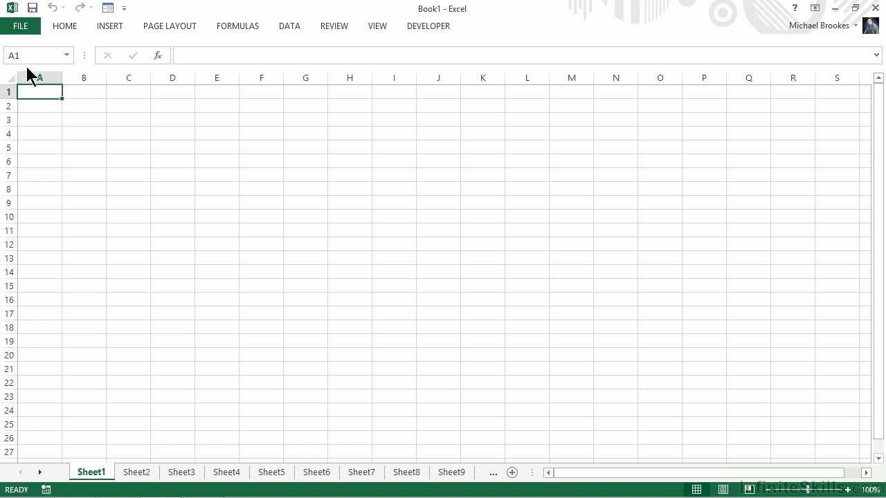
Show the online Calendars template results on Excel's New page.
left_click(19, 28)
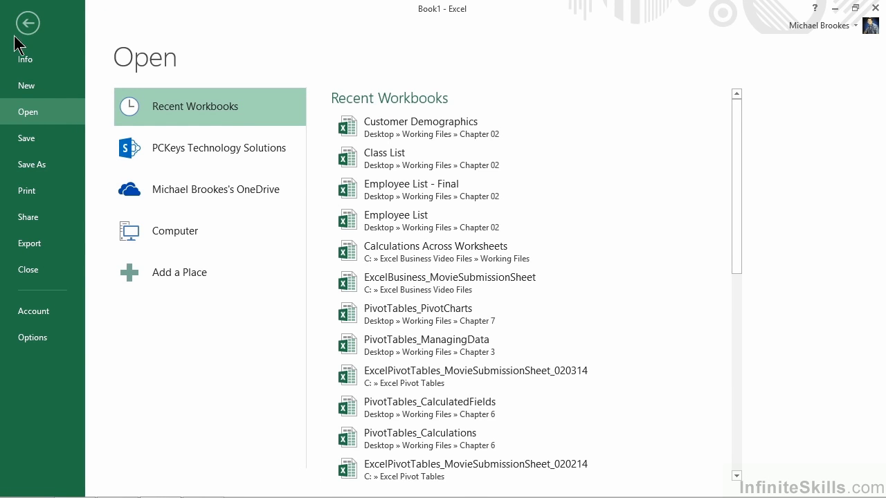
left_click(20, 86)
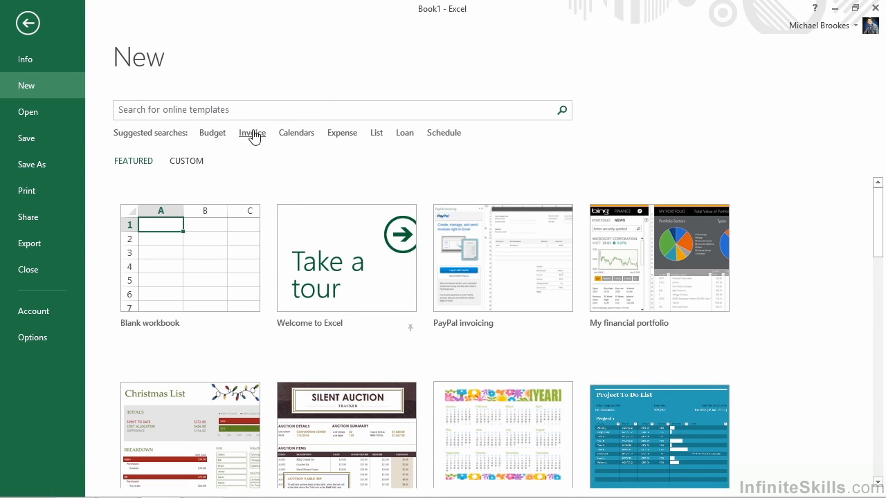
left_click(293, 135)
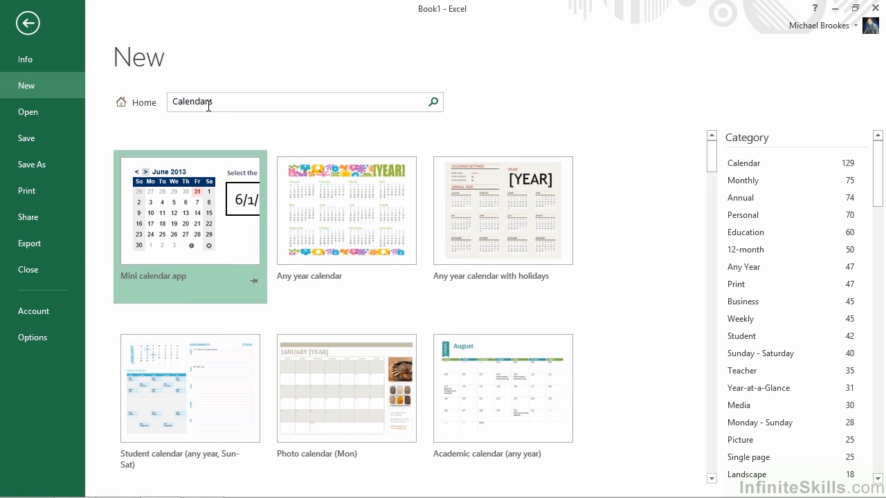
Search the online templates for 'small business Calendars'.
double_click(177, 101)
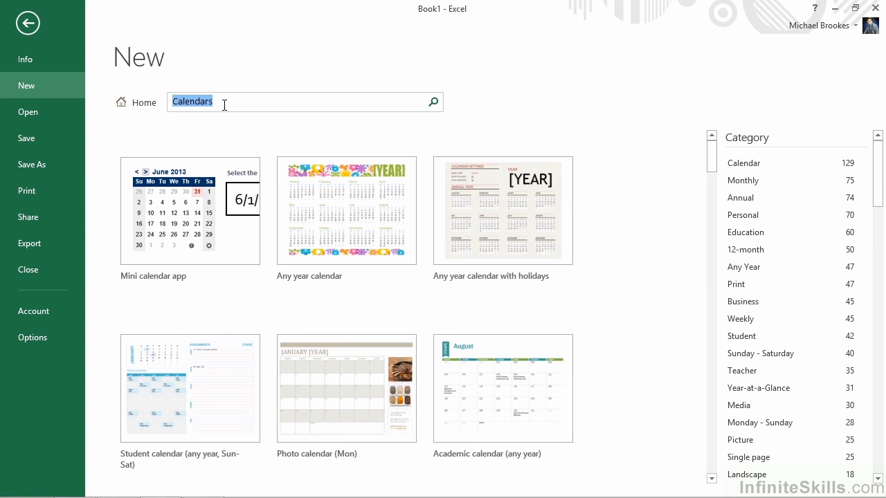
key("Home")
type("small business")
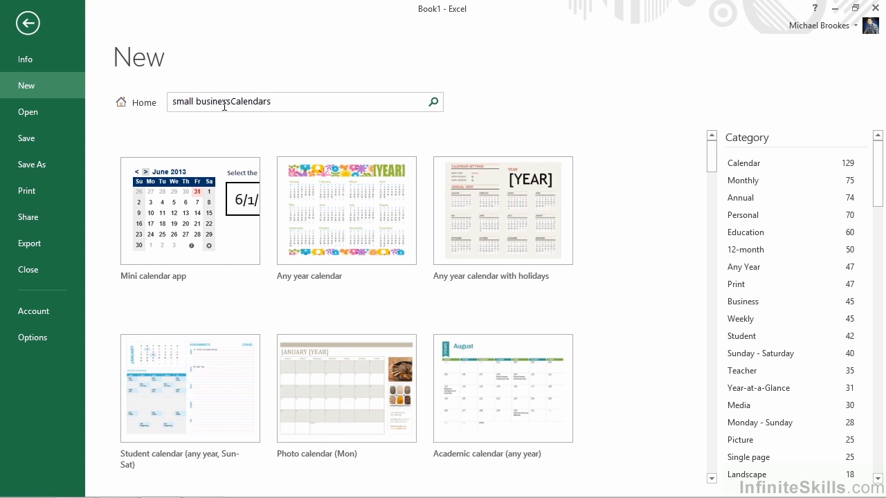
left_click(433, 103)
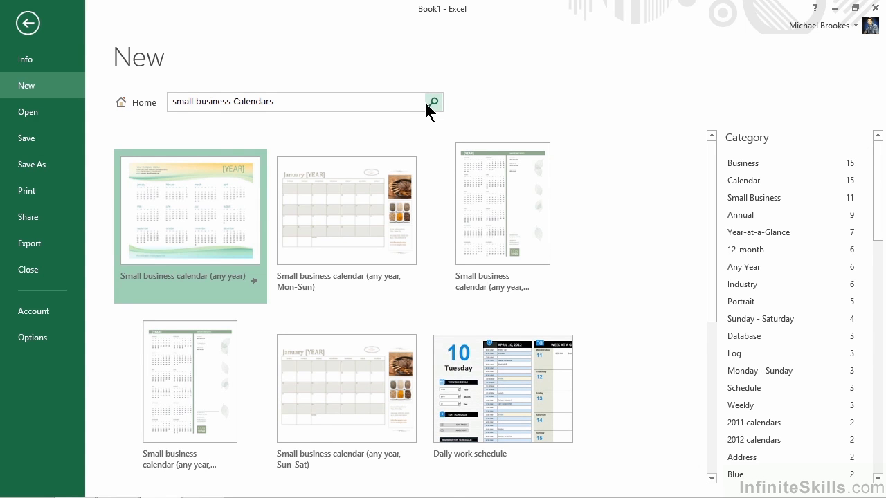
Preview the Small business calendar (any year) template and create a workbook from it.
left_click(182, 184)
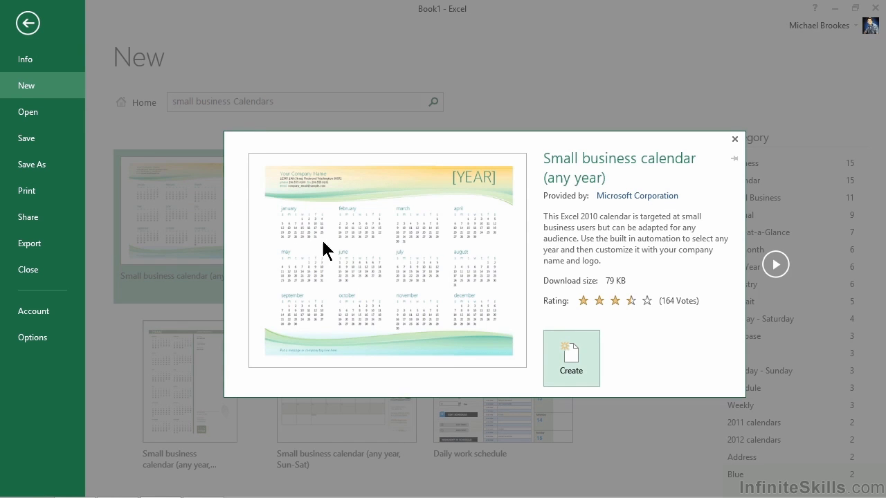
left_click(576, 347)
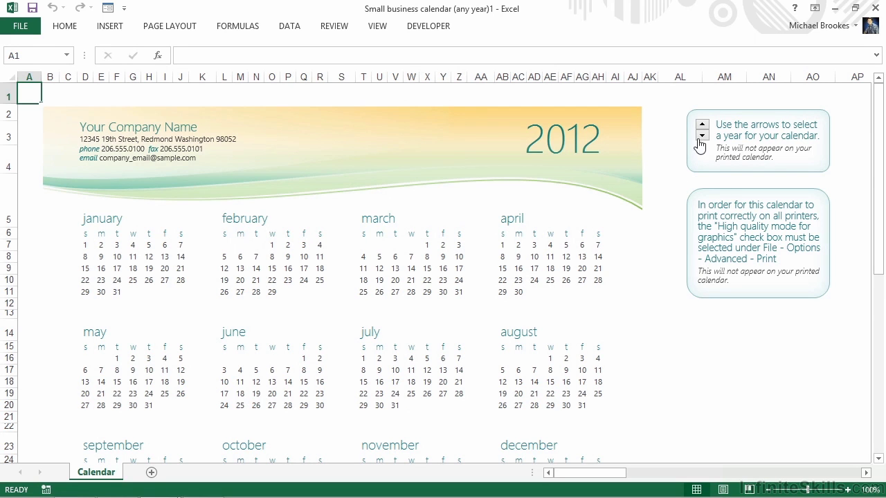
Raise the calendar's year two steps, from 2012 to 2014.
left_click(702, 126)
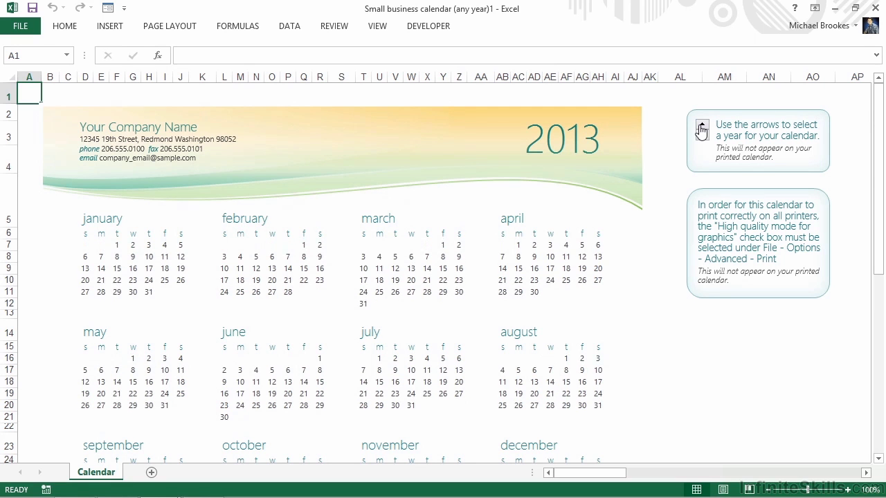
left_click(702, 127)
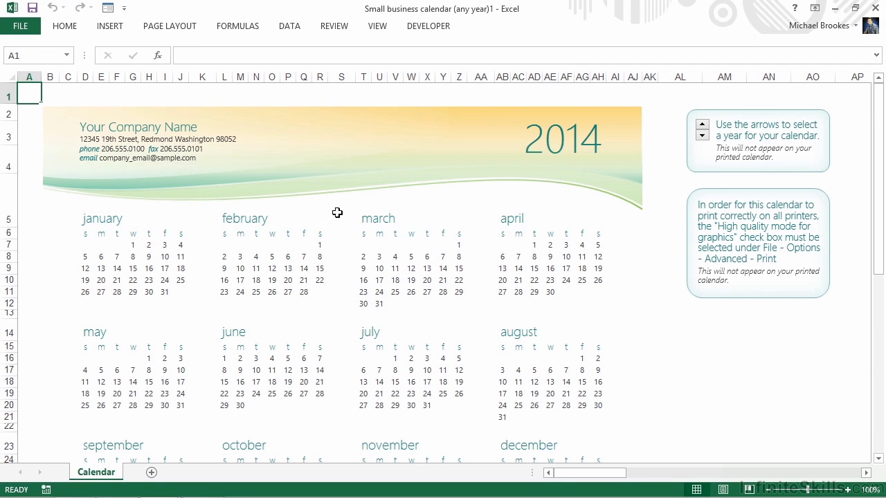
Replace the 'Your Company Name' header text with 'Yugotit Training'.
left_click(159, 126)
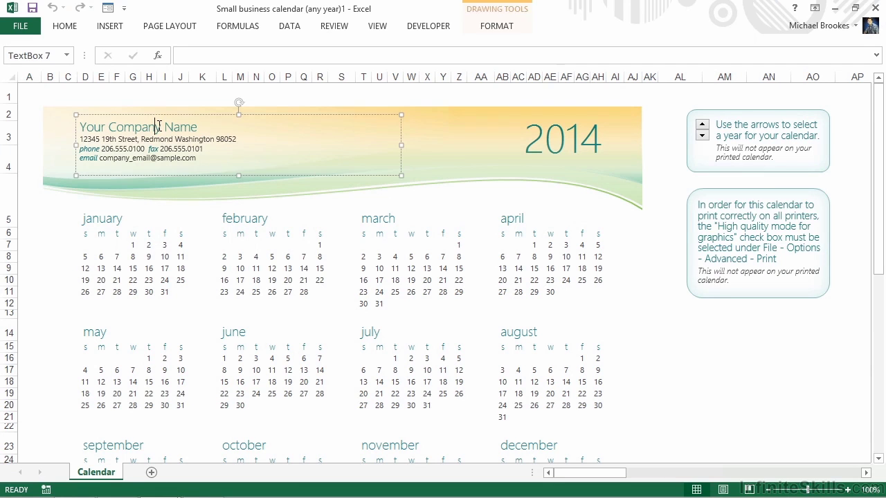
left_click(200, 127)
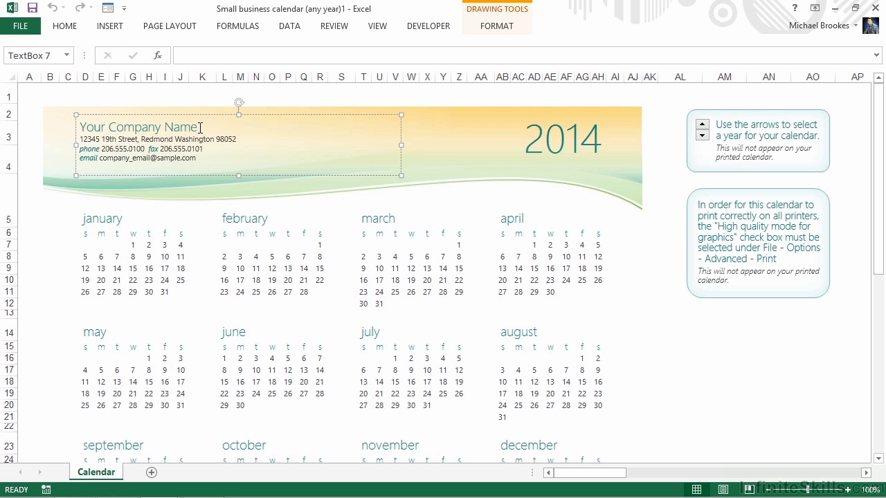
key("BackSpace")
key("BackSpace")
key("BackSpace")
key("BackSpace")
key("BackSpace")
key("BackSpace")
key("BackSpace")
key("BackSpace")
key("BackSpace")
key("BackSpace")
key("BackSpace")
key("BackSpace")
key("BackSpace")
key("BackSpace")
key("BackSpace")
key("BackSpace")
key("BackSpace")
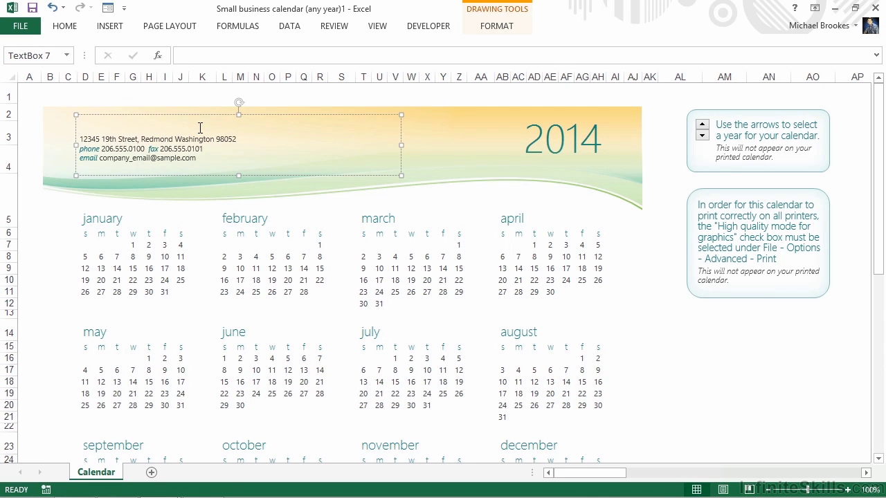
type("Yugotit Training")
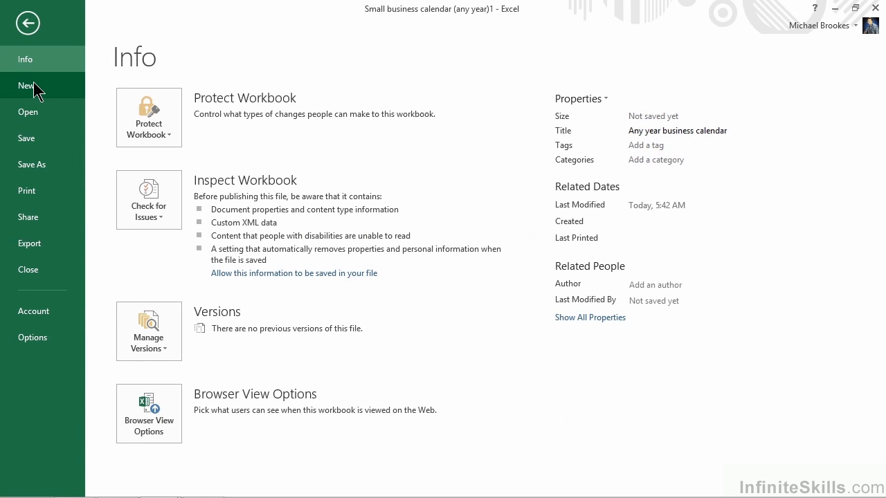
Find Small business calendar (any year, Sun-Sat) among the Calendars templates and create a workbook from it.
left_click(33, 85)
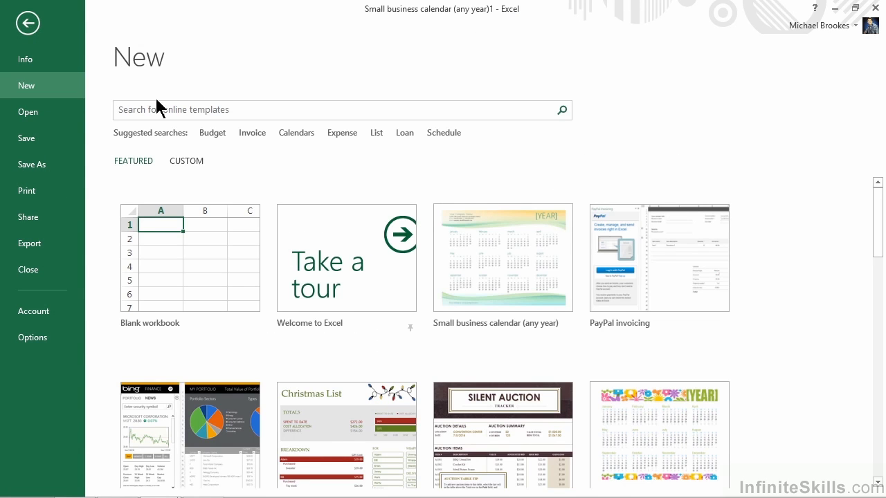
left_click(296, 133)
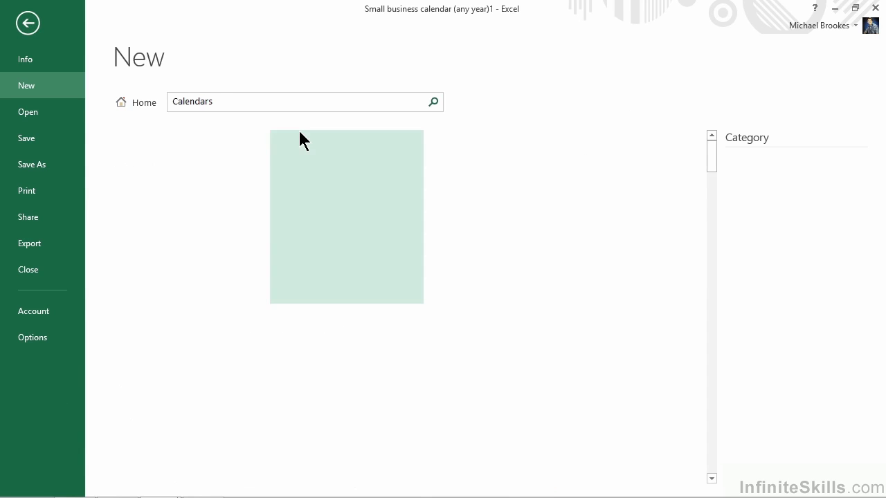
scroll(293, 197, "down", 1)
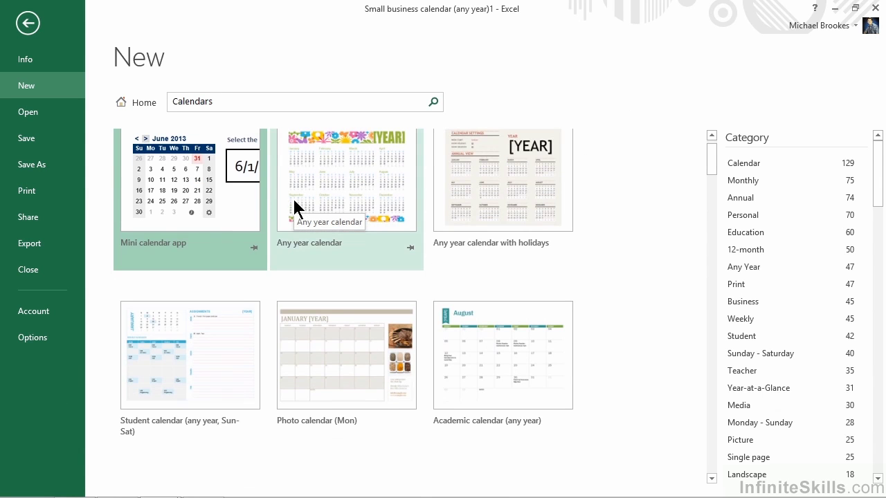
scroll(293, 204, "down", 1)
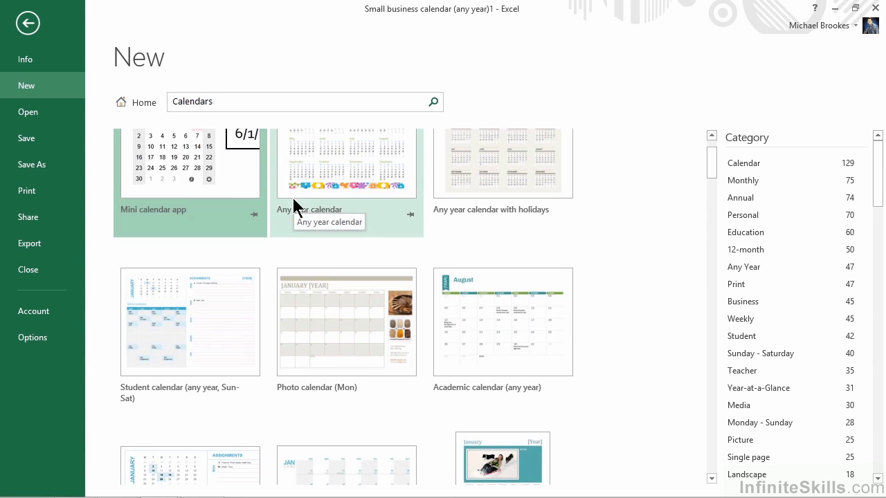
scroll(294, 204, "down", 1)
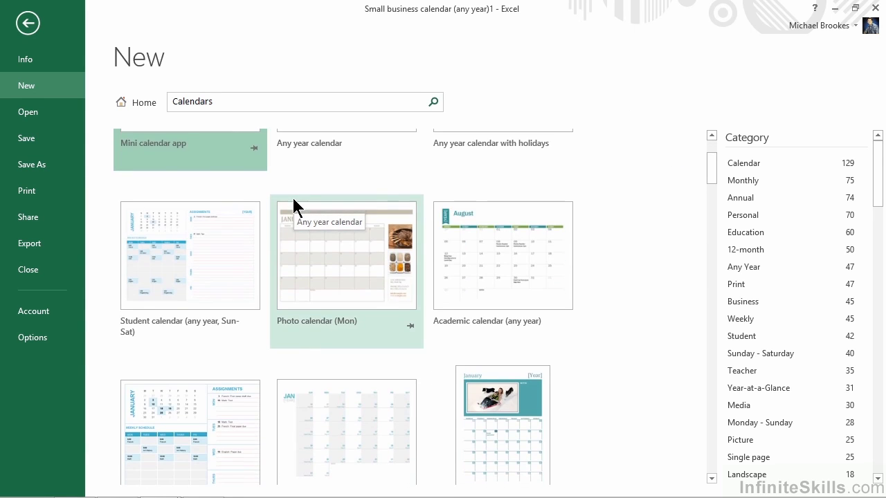
scroll(292, 197, "down", 3)
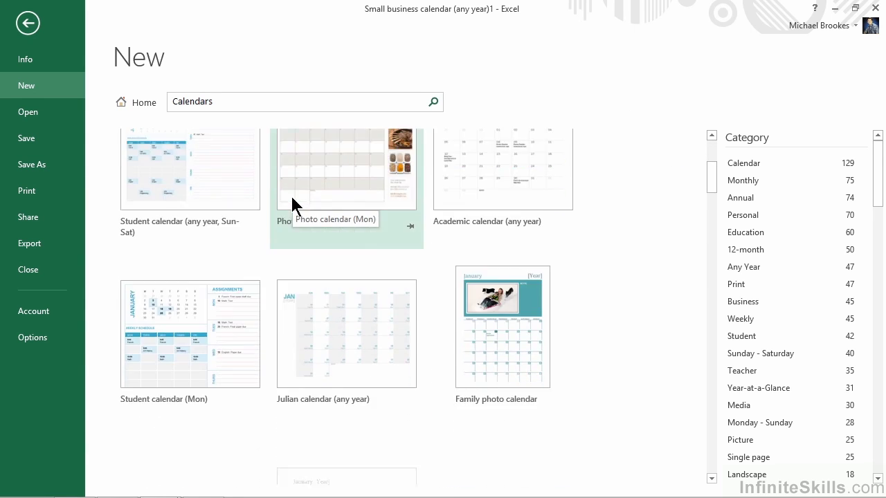
scroll(292, 197, "down", 2)
scroll(290, 200, "down", 2)
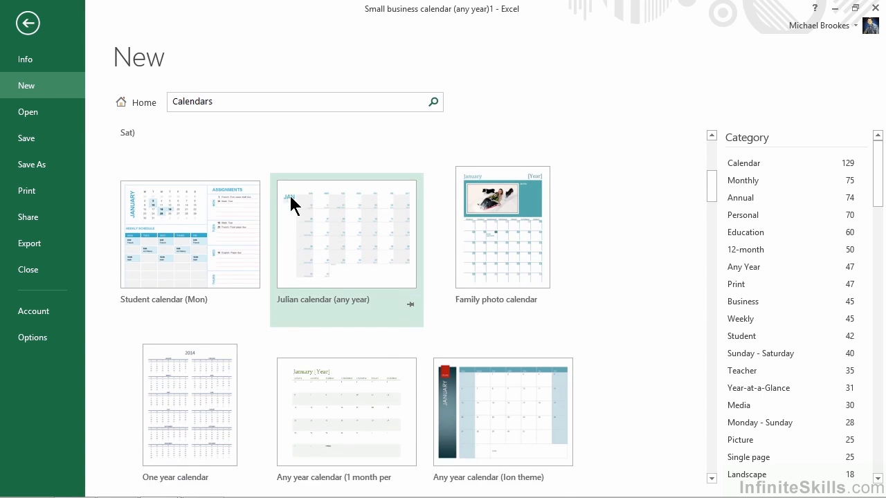
scroll(290, 200, "down", 2)
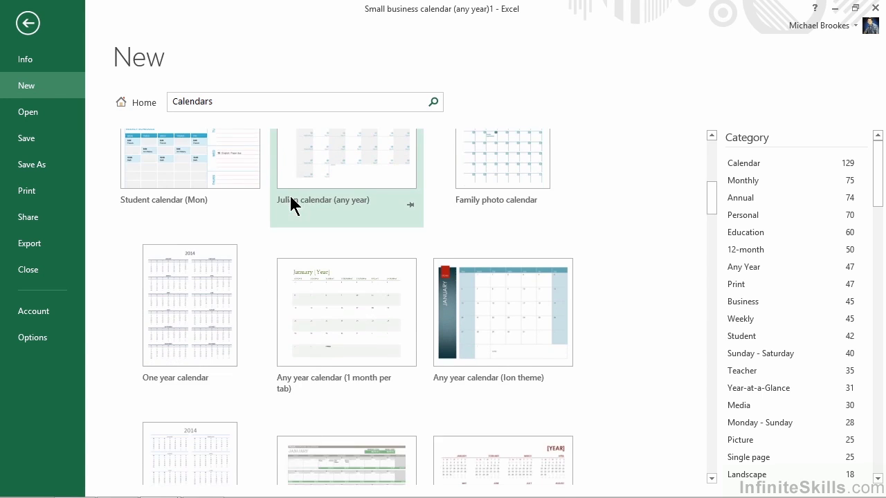
scroll(290, 196, "down", 1)
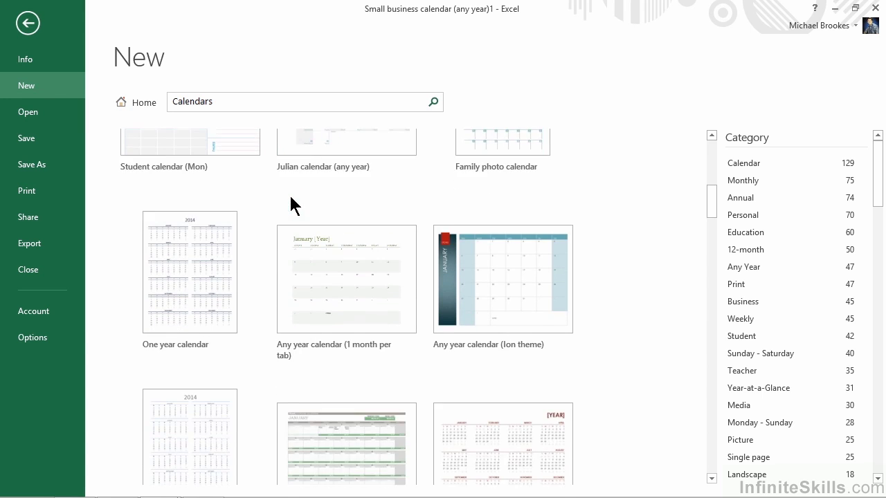
scroll(290, 201, "down", 3)
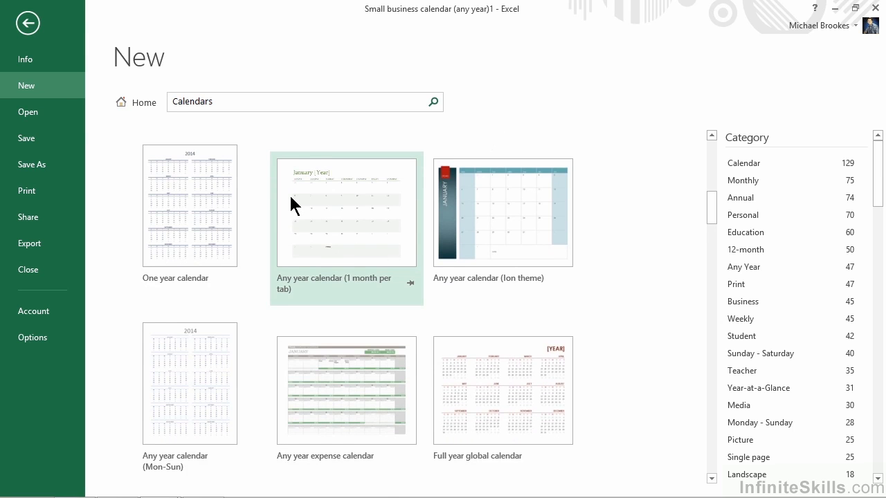
scroll(290, 203, "down", 1)
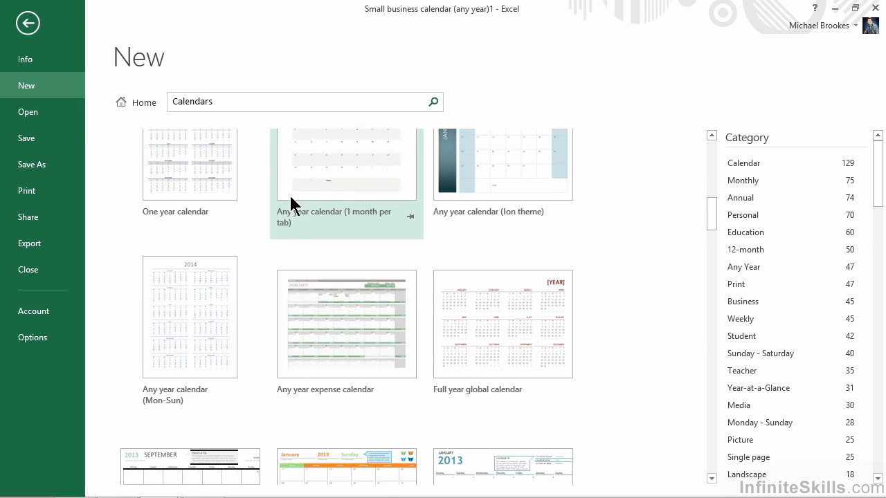
scroll(290, 199, "down", 3)
scroll(291, 198, "down", 2)
scroll(291, 200, "down", 8)
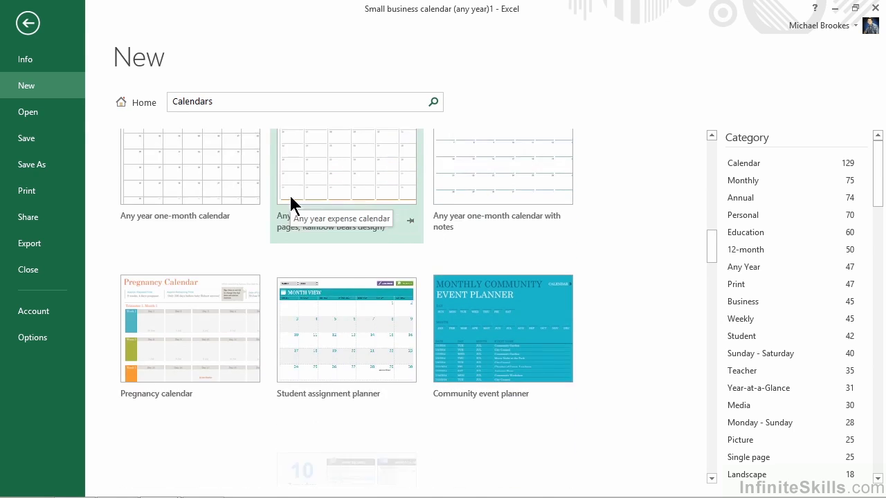
scroll(290, 201, "down", 6)
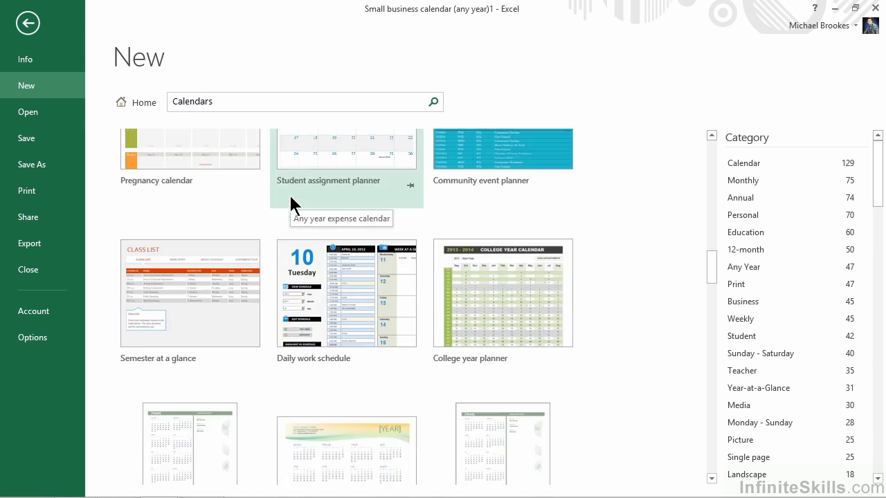
scroll(289, 199, "down", 2)
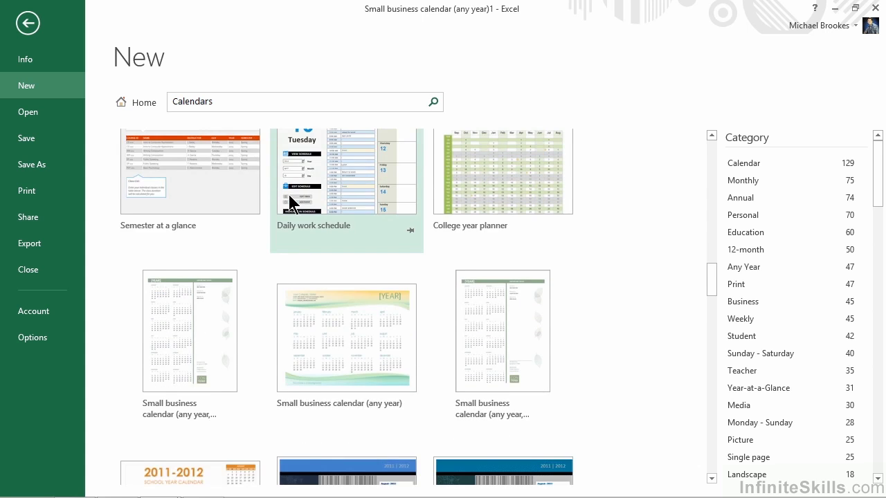
scroll(289, 200, "down", 2)
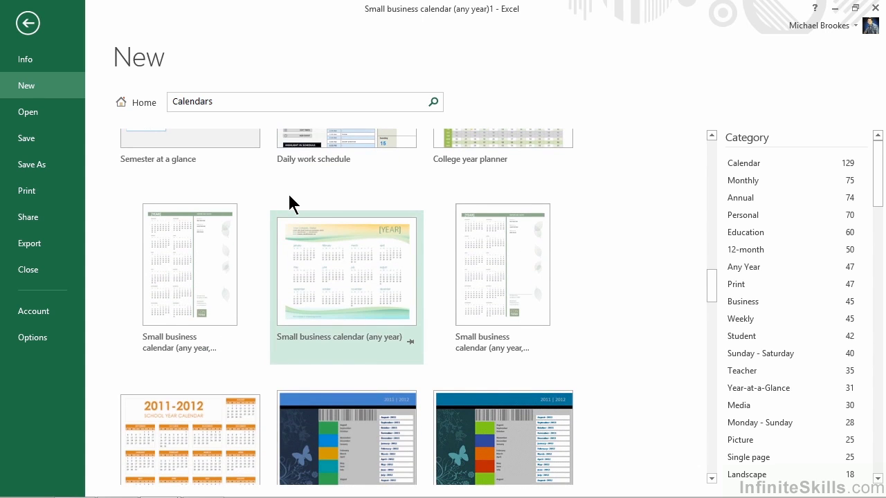
scroll(291, 205, "down", 1)
scroll(290, 205, "down", 8)
scroll(289, 194, "down", 10)
scroll(288, 193, "down", 7)
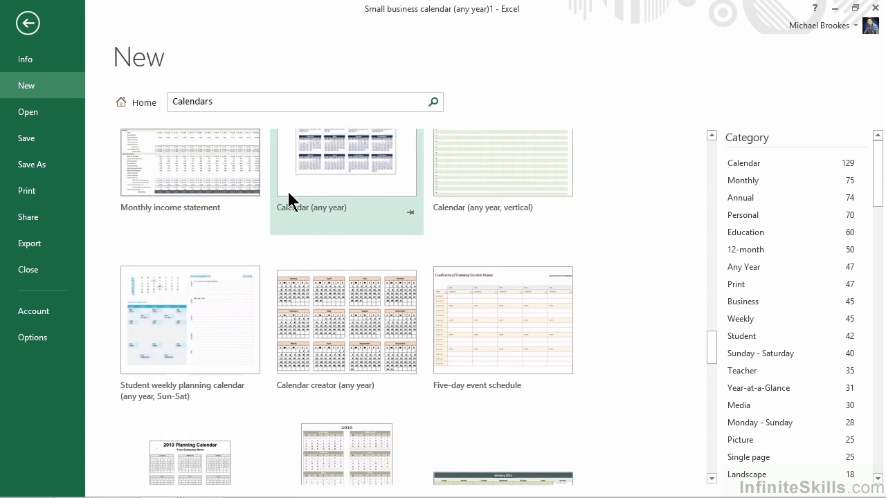
scroll(288, 194, "down", 4)
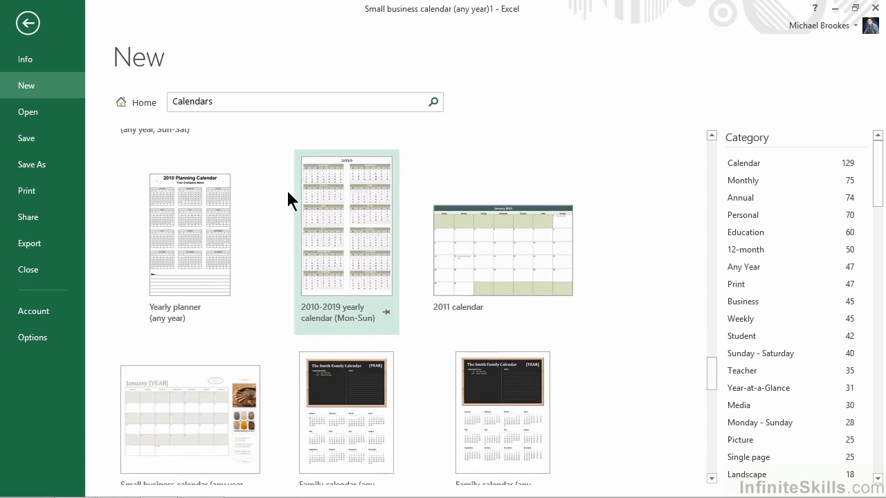
scroll(288, 200, "down", 1)
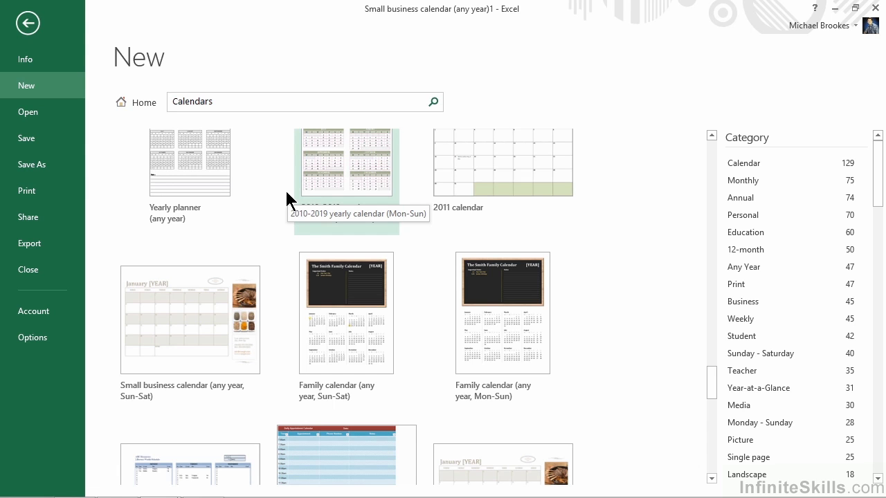
left_click(207, 290)
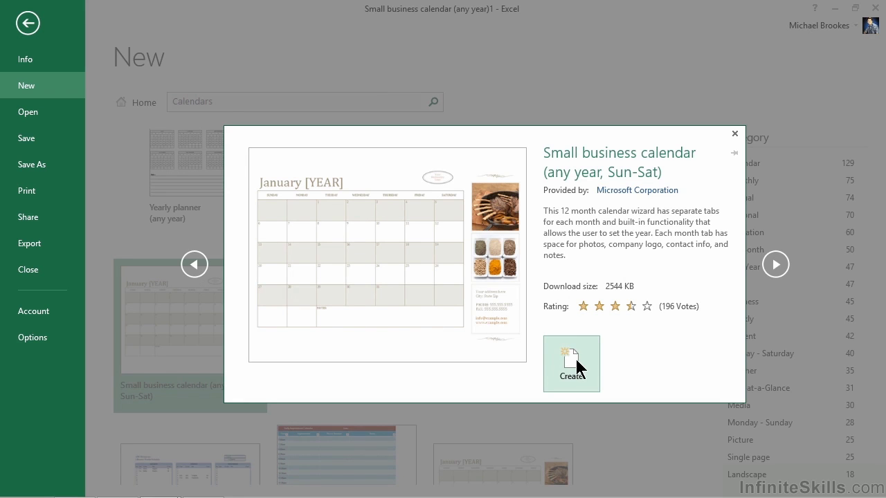
left_click(577, 362)
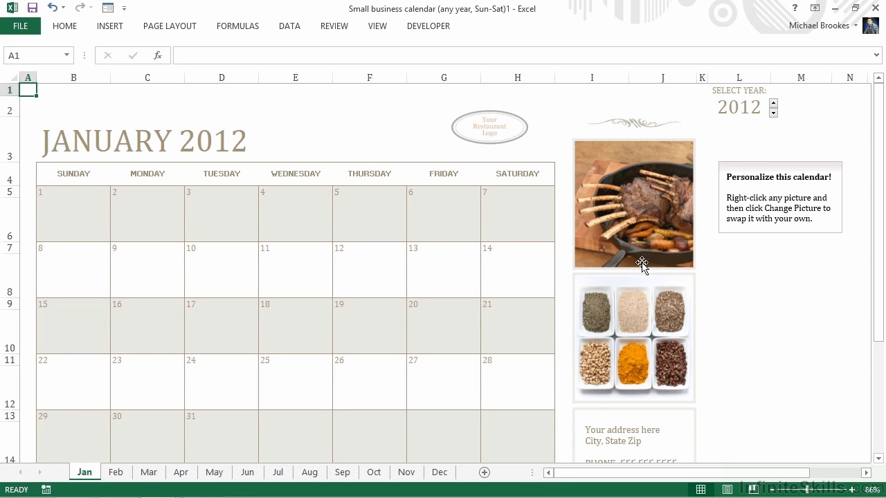
Change the Sun-Sat calendar's year from 2012 to 2014, then select the meat photo.
left_click(773, 104)
left_click(773, 104)
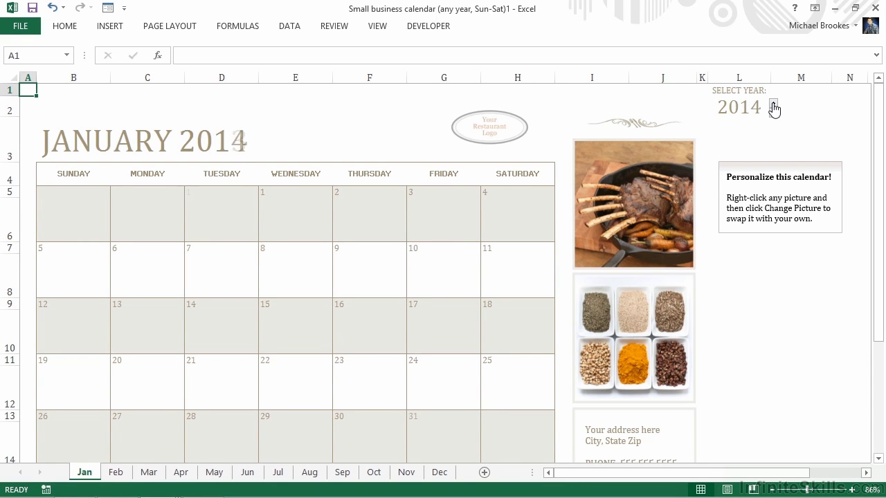
left_click(642, 178)
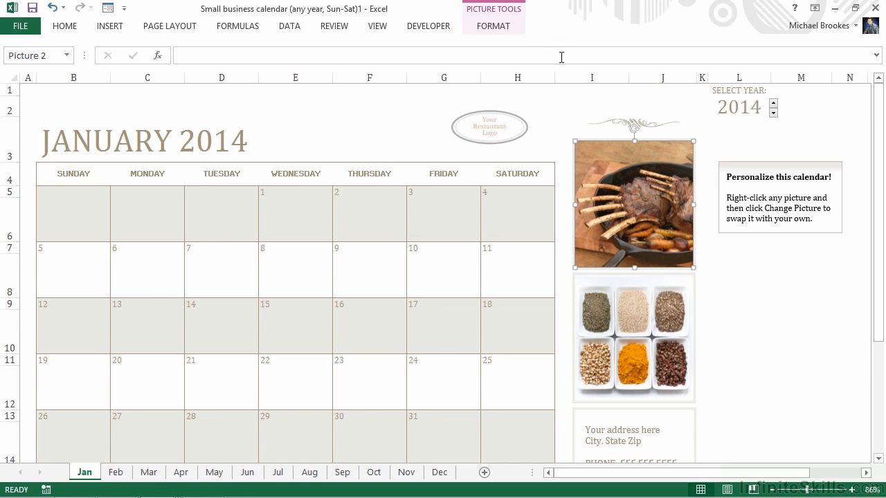
Choose Change Picture for the selected meat photo from Picture Tools Format.
left_click(502, 28)
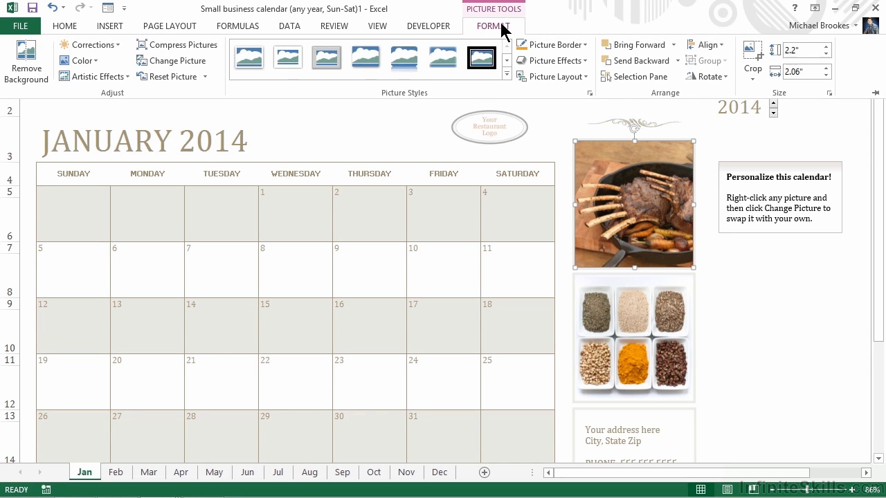
left_click(139, 61)
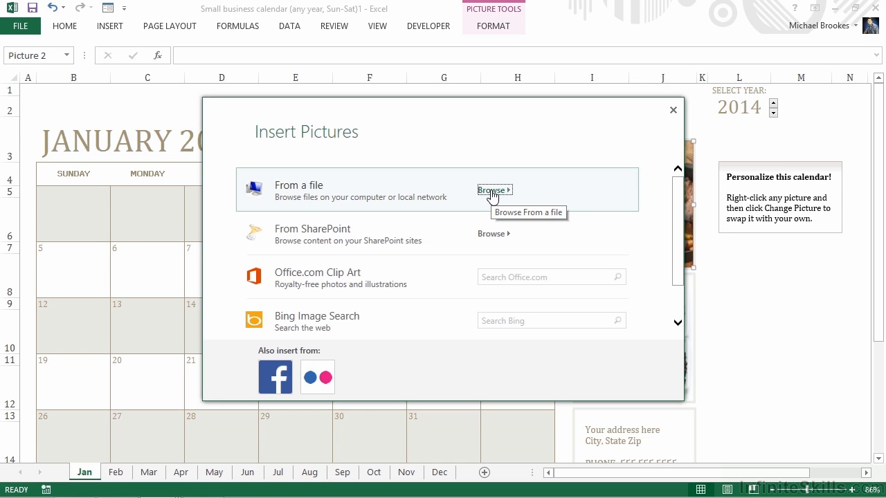
Replace the meat photo with 'Excel Logo' from Desktop > Working Files > Chapter 02.
left_click(491, 194)
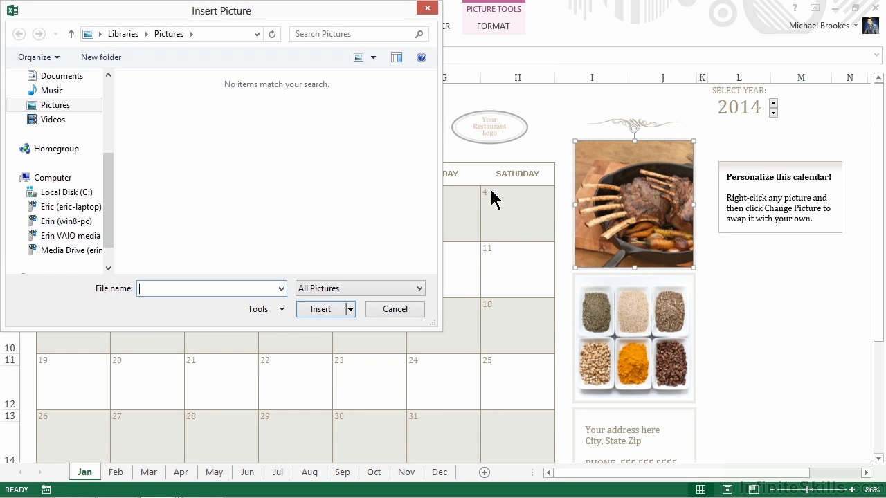
left_click(107, 75)
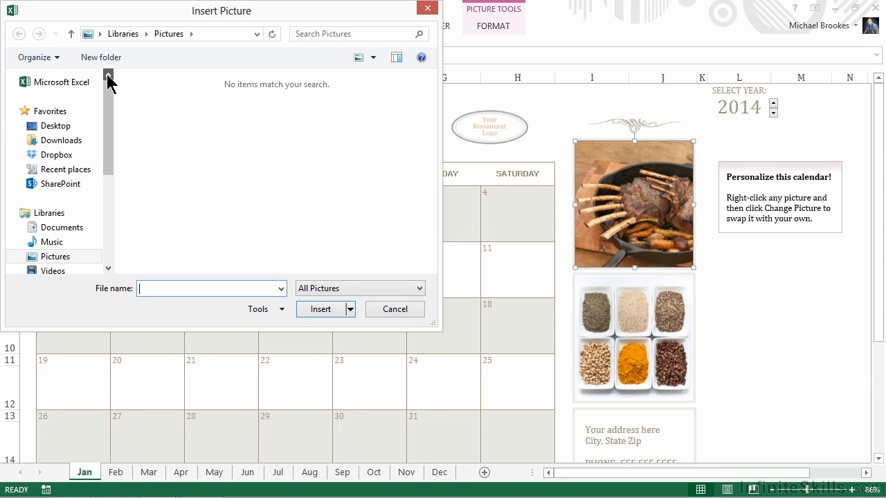
left_click(56, 126)
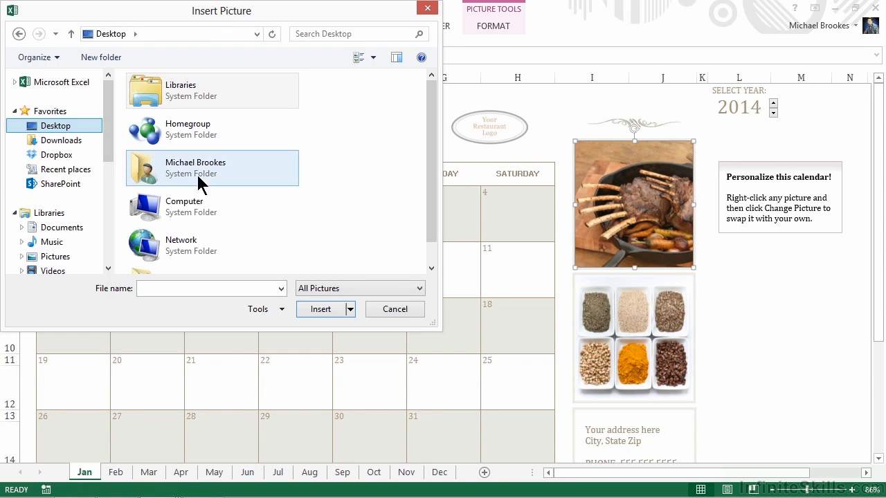
left_click(431, 269)
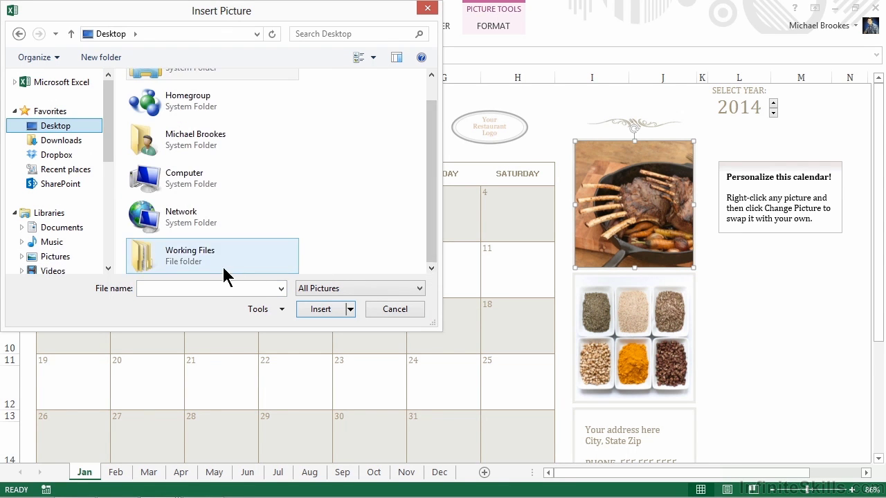
left_click(199, 267)
double_click(199, 267)
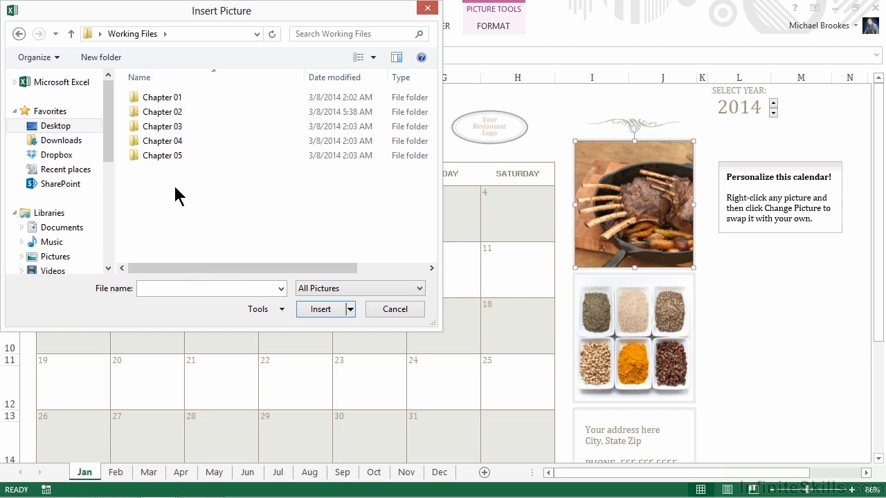
double_click(158, 113)
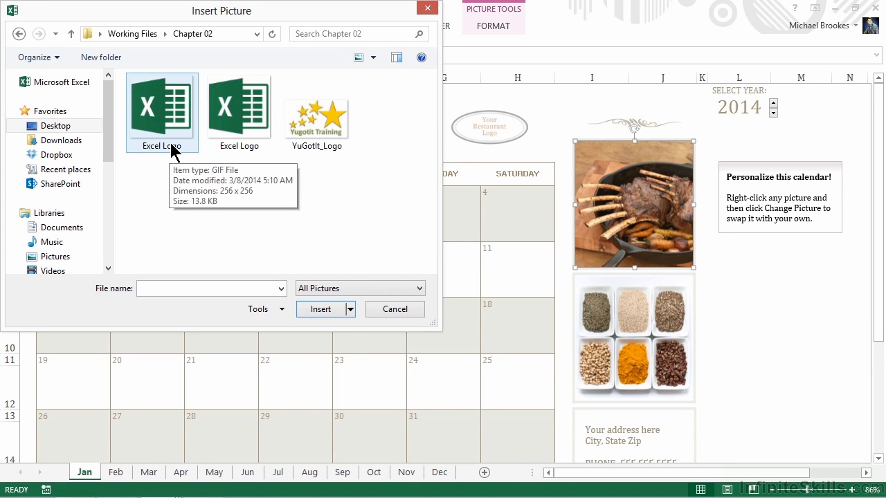
double_click(229, 122)
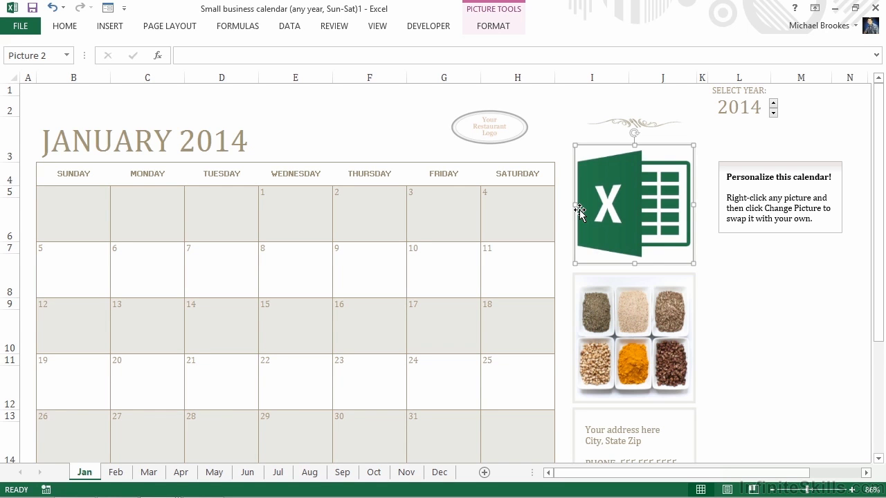
Replace the restaurant logo placeholder with YuGotIt_Logo from the Chapter 02 folder.
left_click(488, 135)
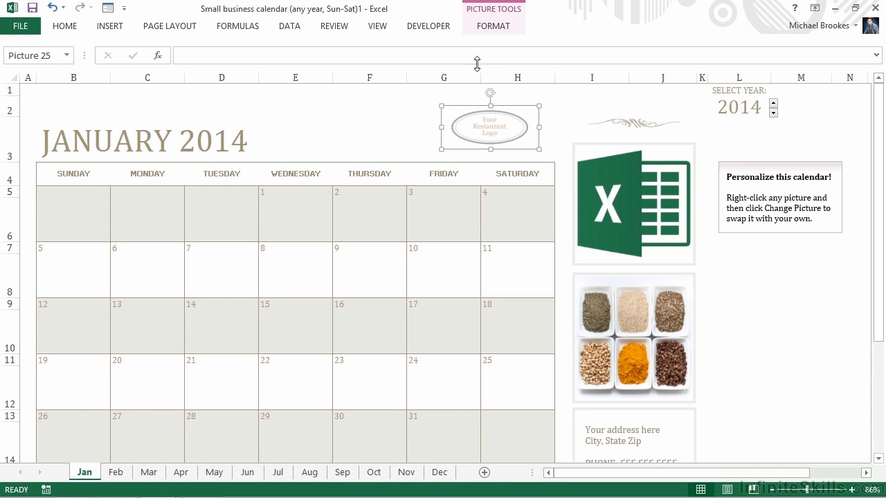
left_click(482, 30)
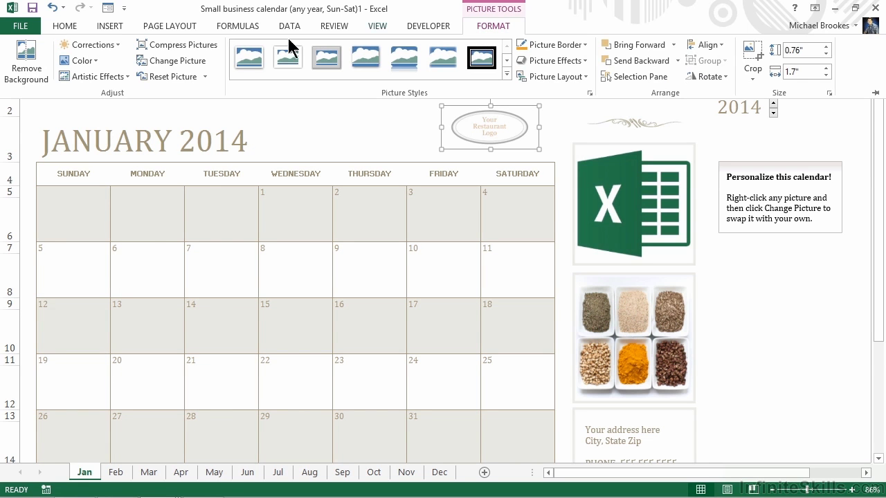
left_click(144, 64)
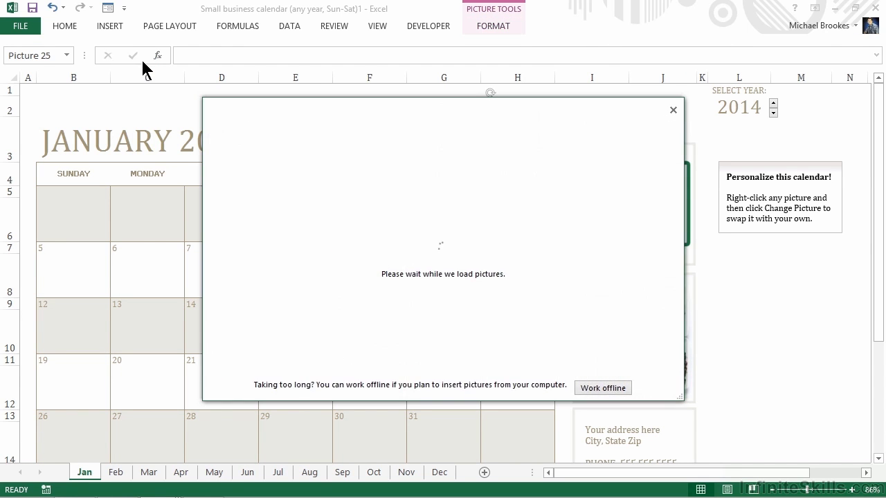
left_click(492, 191)
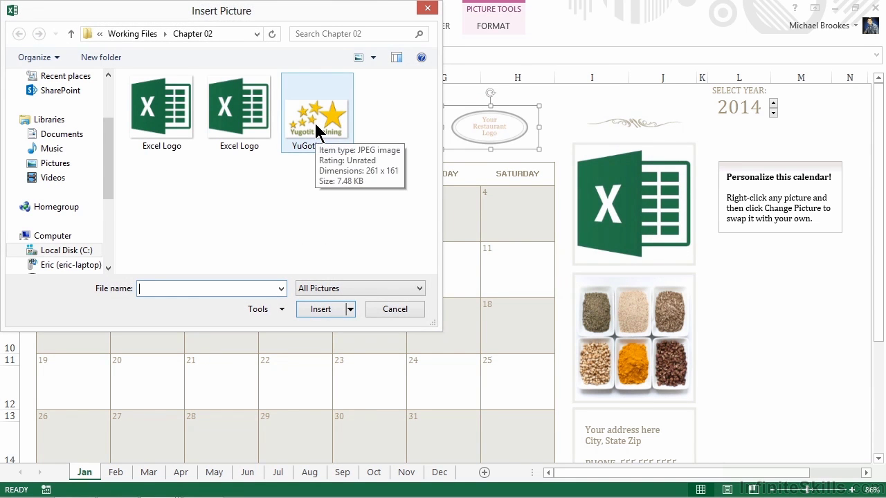
double_click(315, 124)
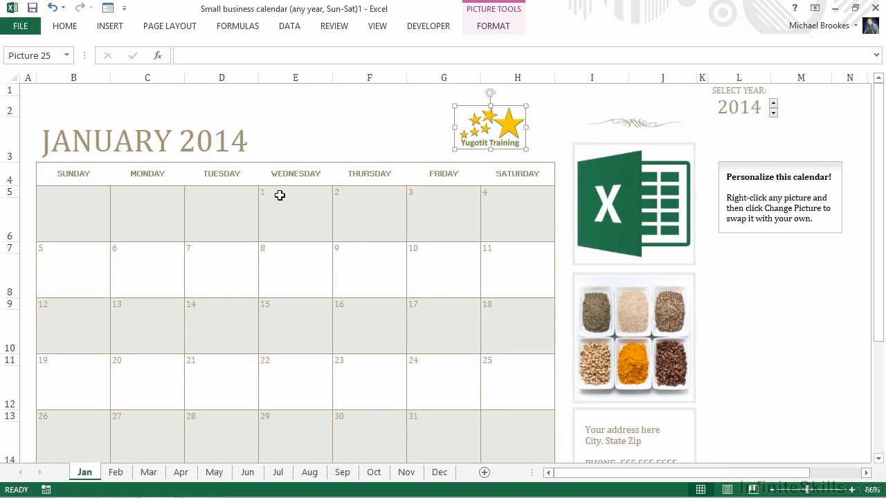
Enter 'New Year's Day' in cell E6 under January 1.
left_click(280, 192)
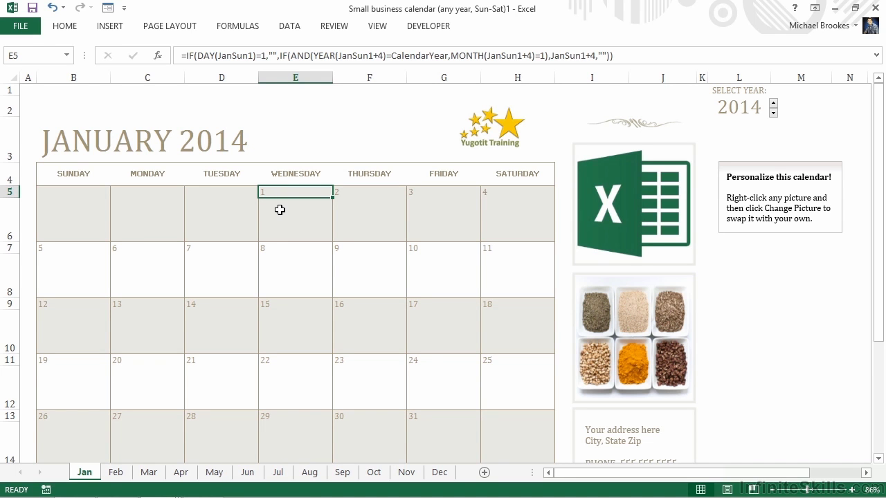
left_click(280, 209)
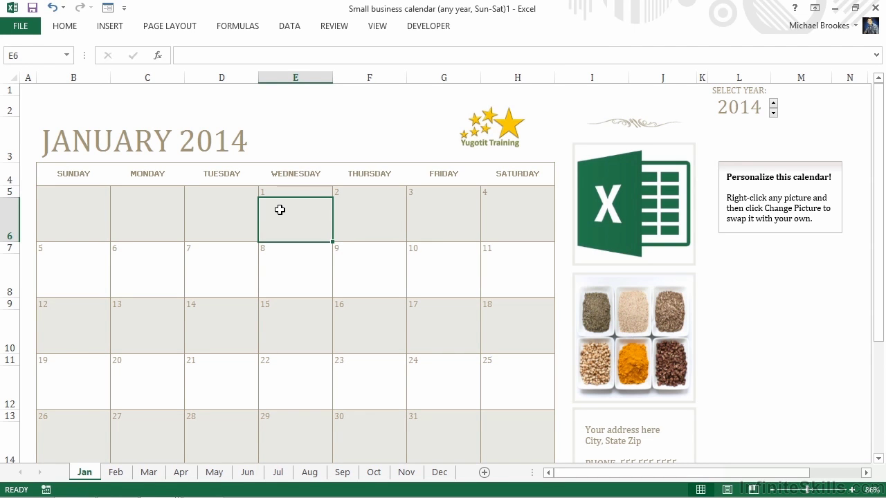
type("New Year's Day")
key("ctrl+Return")
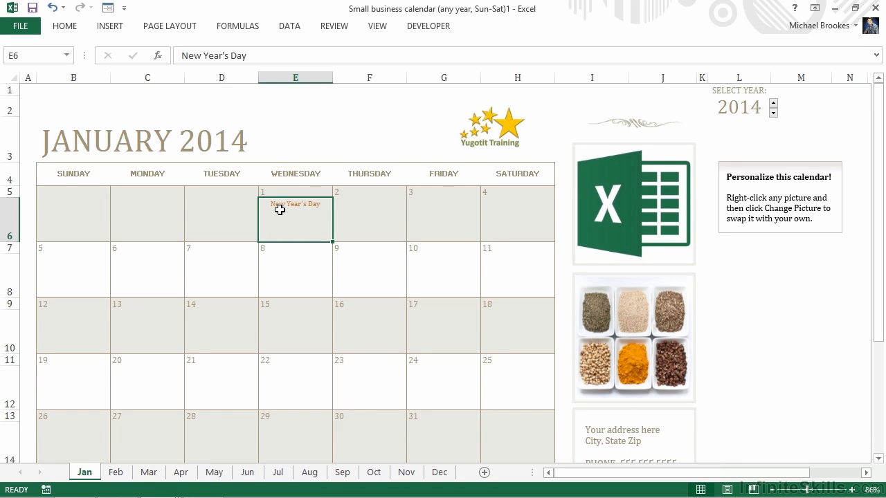
Make the 'New Year's Day' text bold and enlarge it to size 11.
double_click(321, 202)
left_click_drag(323, 204, 268, 205)
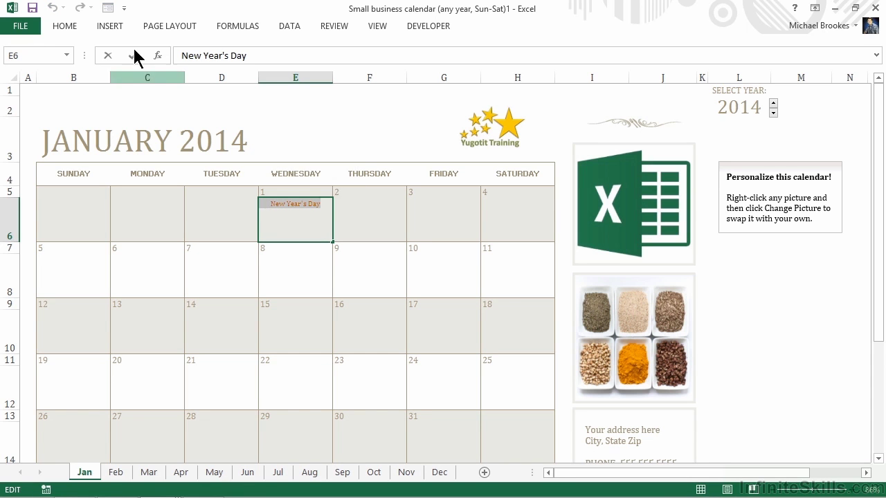
left_click(65, 28)
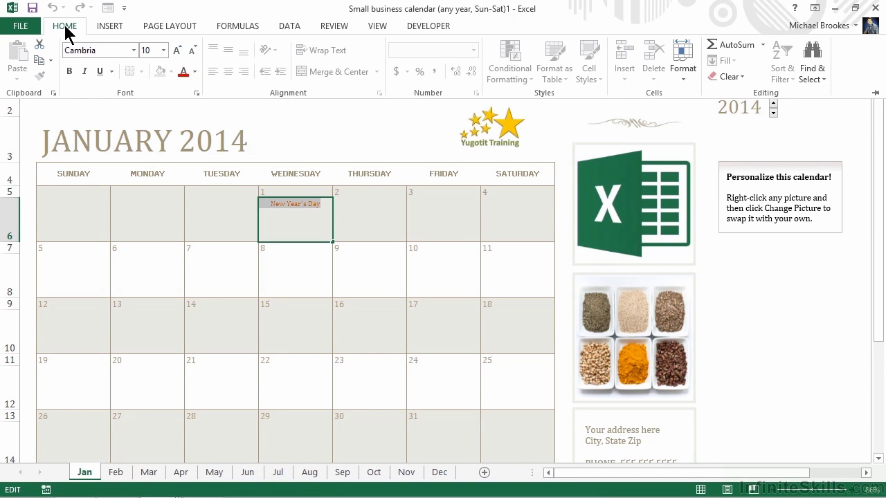
left_click(65, 70)
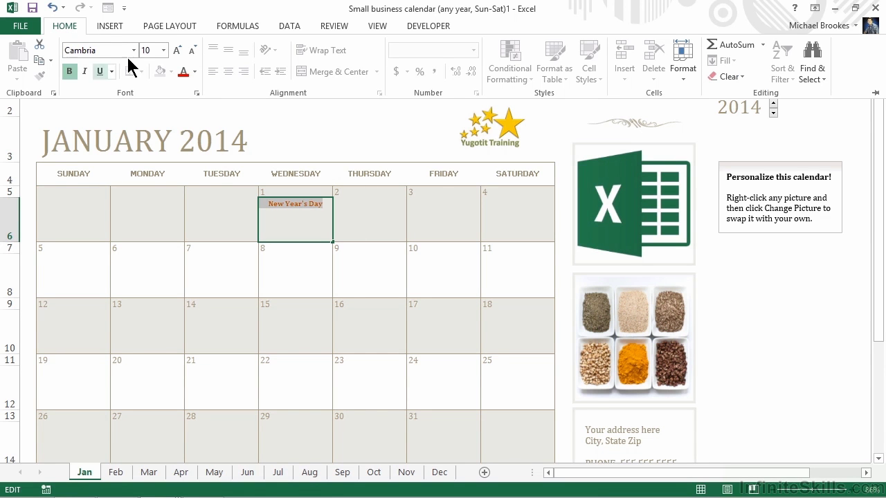
left_click(177, 51)
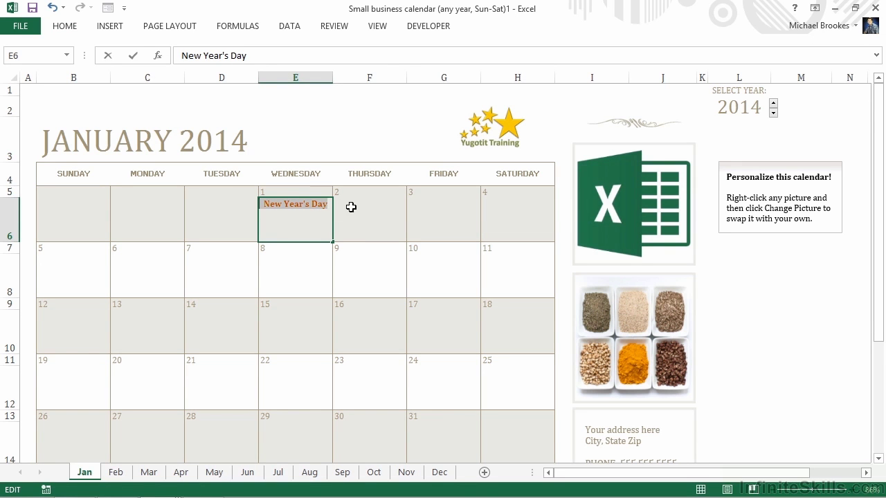
Enter 'Excel in Business' in G6 under Friday January 3, then open the print preview.
left_click(420, 207)
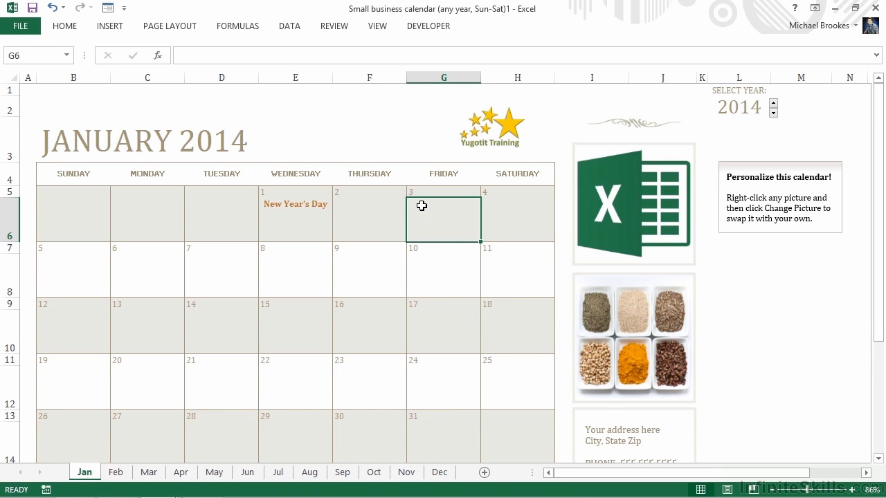
type("Excel in")
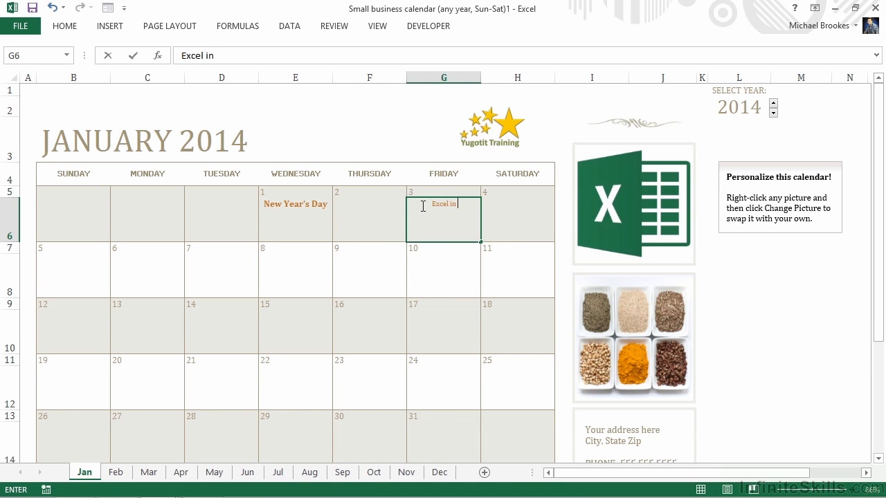
type(" Business")
key("Return")
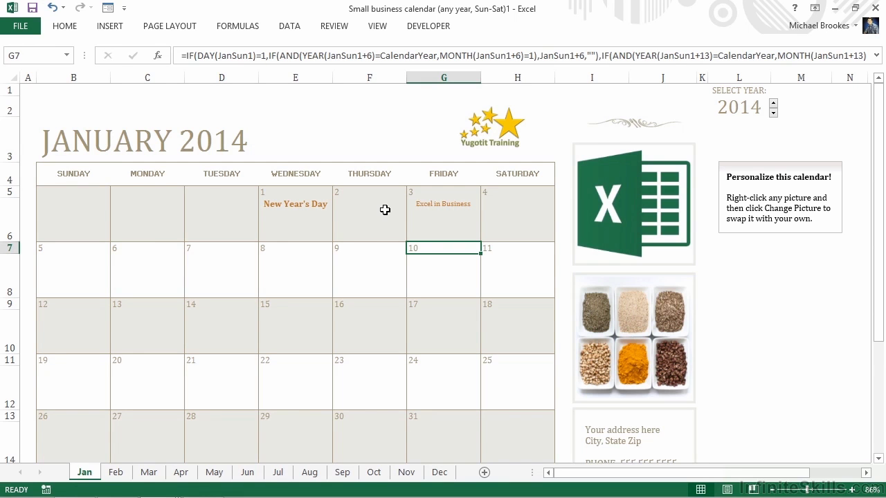
key("ctrl+p")
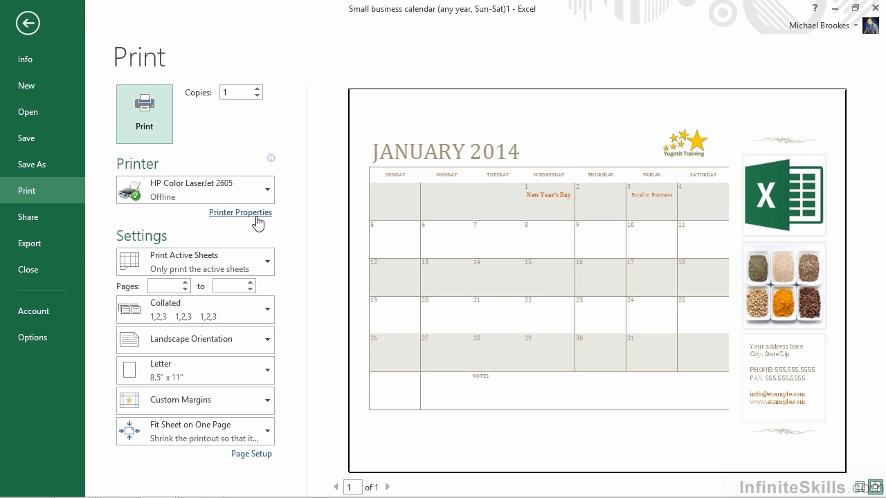
Change the print setting from Print Active Sheets to Print Entire Workbook.
left_click(267, 265)
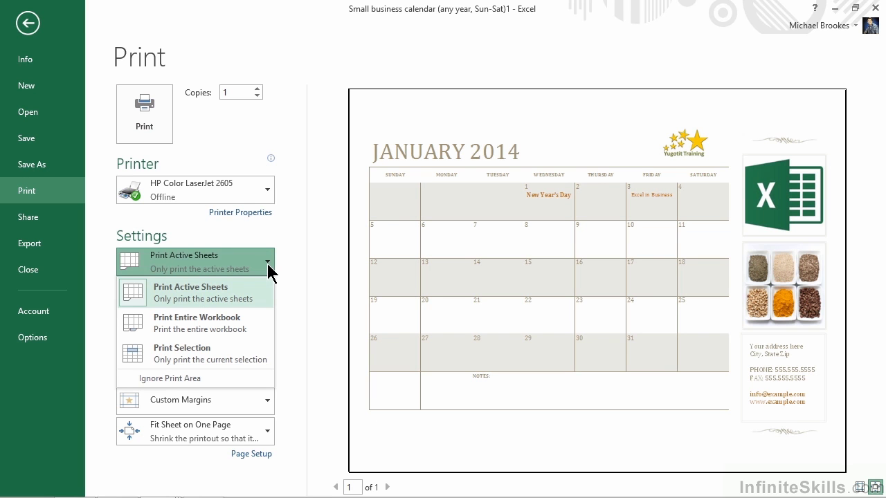
left_click(209, 319)
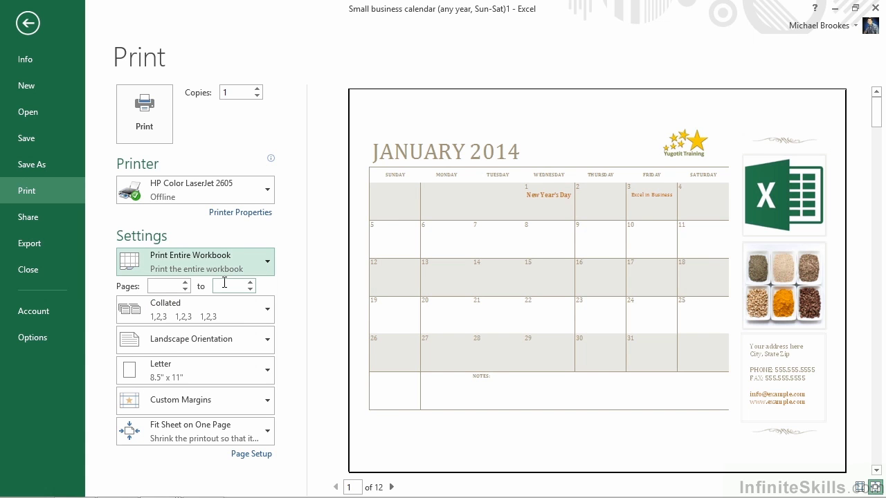